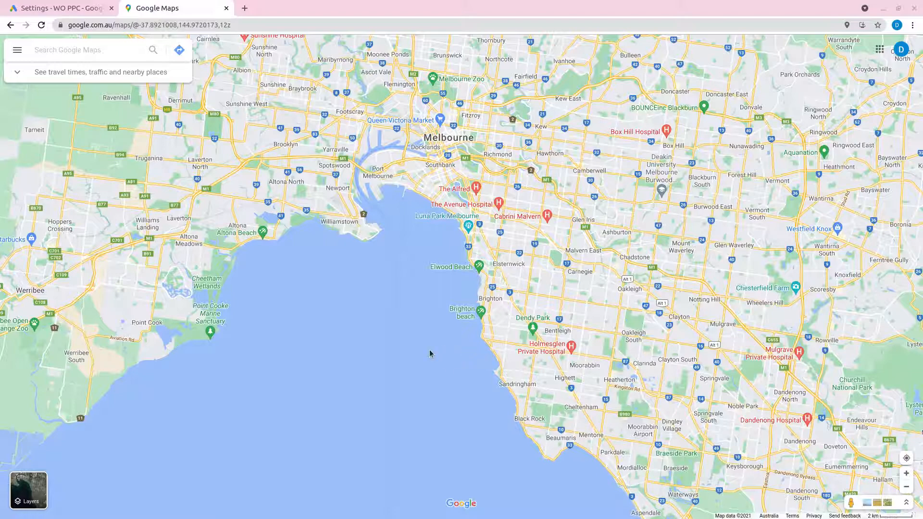
Step: Switch to Google Ads and look over campaign C1's details and network settings, staying on its settings page
click(57, 8)
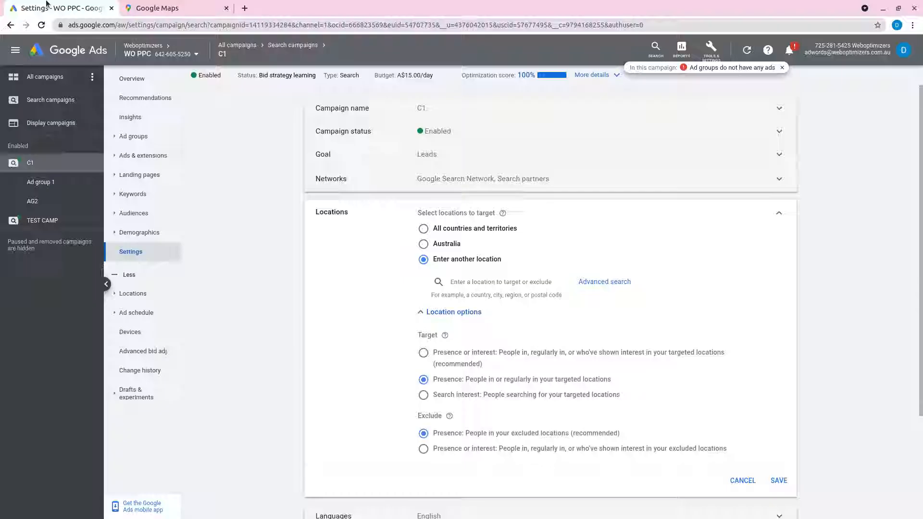
click(36, 162)
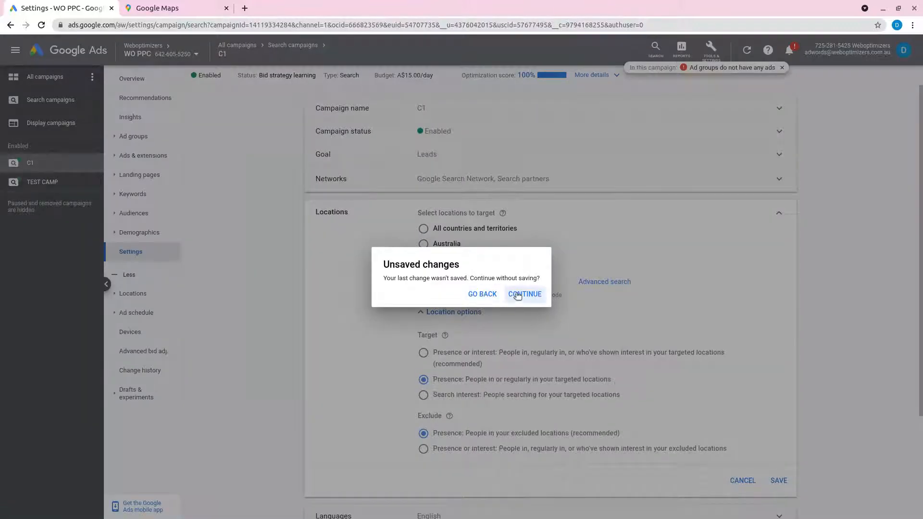
click(478, 294)
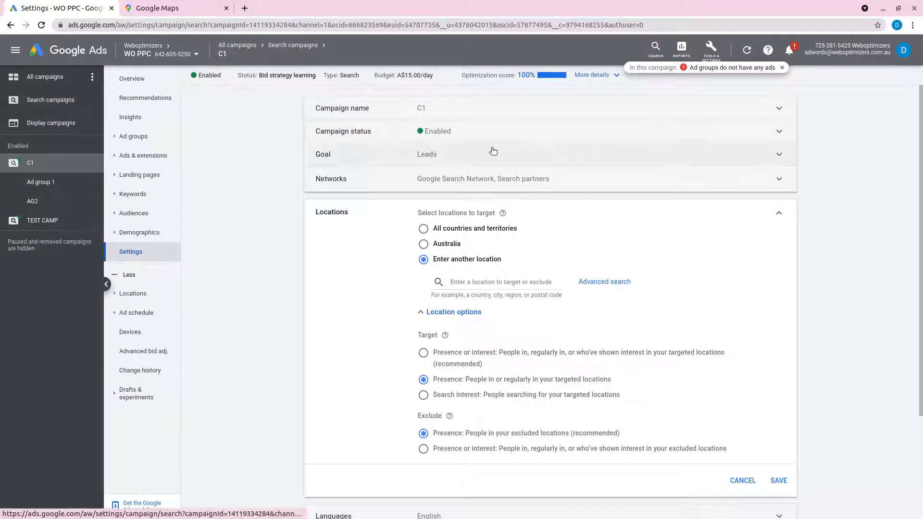
click(592, 76)
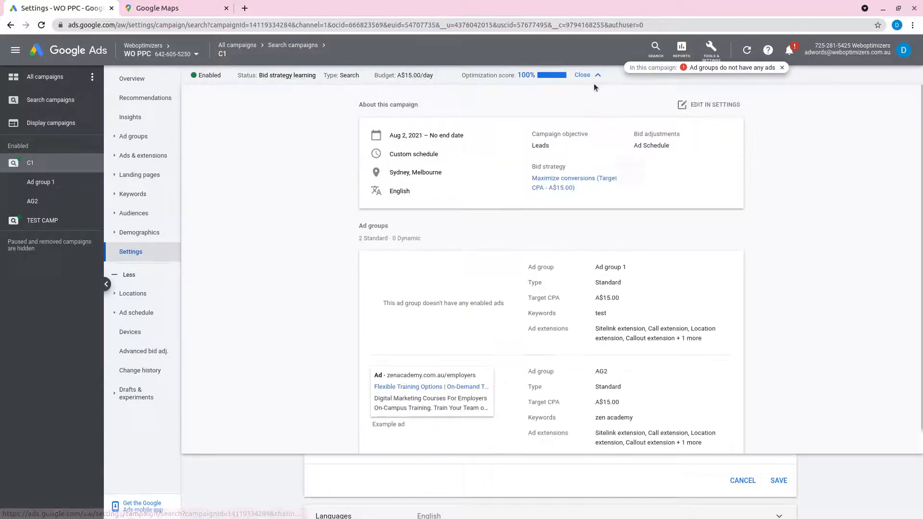
click(715, 105)
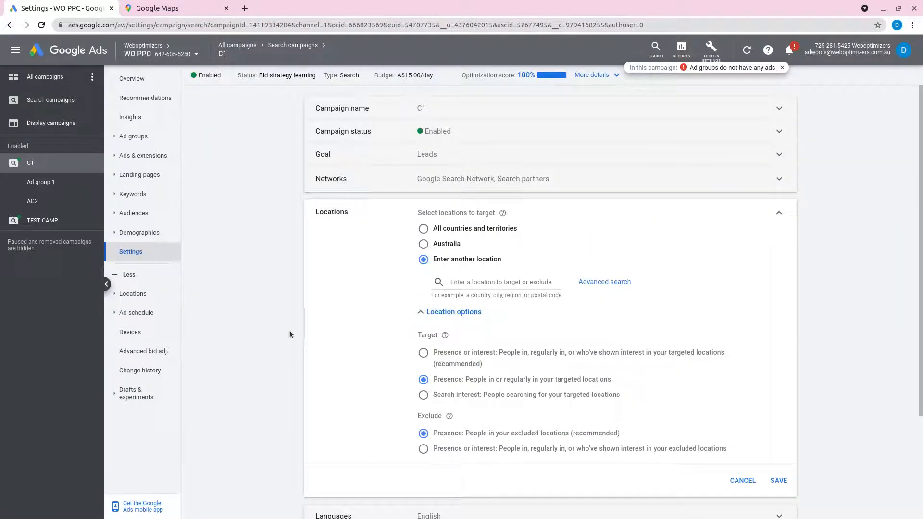
click(450, 189)
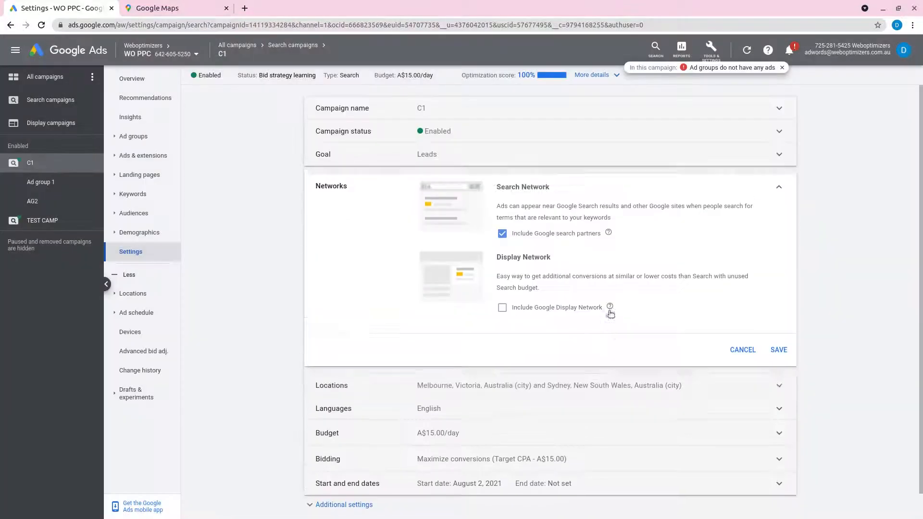
Step: Remove Melbourne and Sydney from campaign C1's targeted locations and open the advanced location search
click(475, 394)
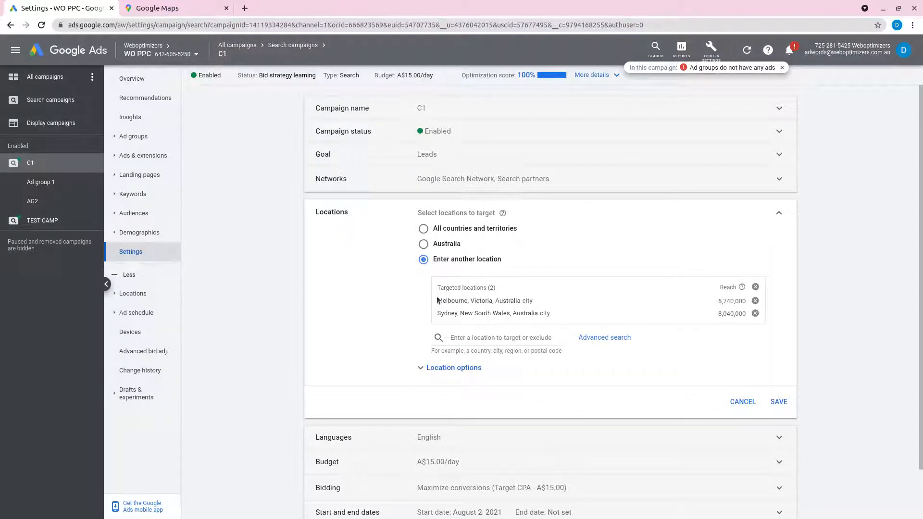
click(756, 288)
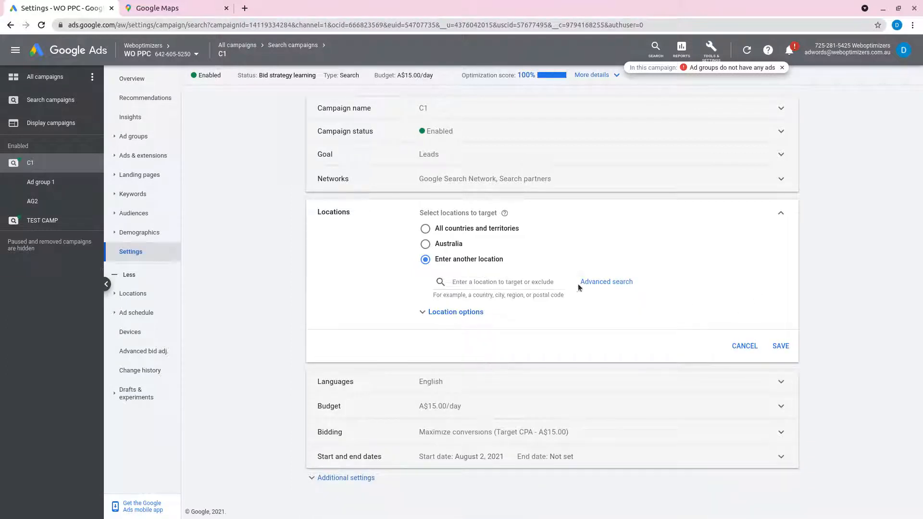
click(606, 282)
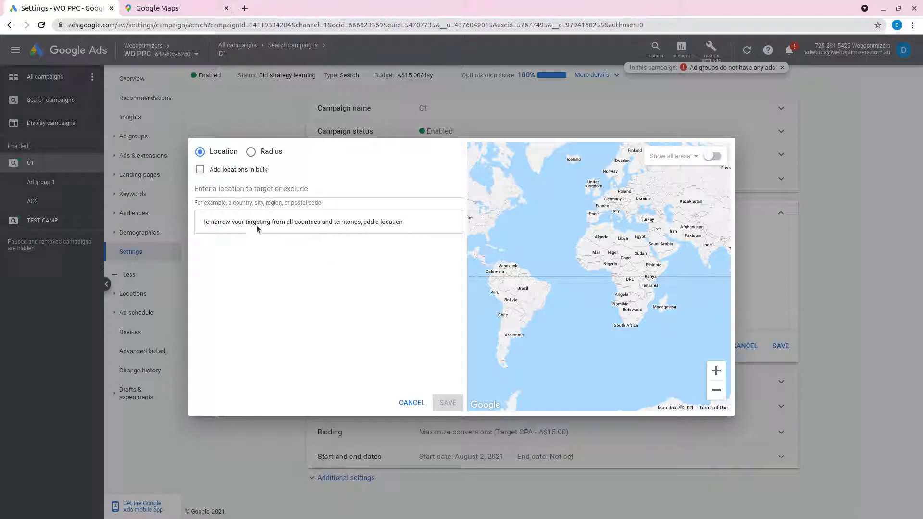
Step: Look through the target location matches for "brighton" and clear the search
click(238, 187)
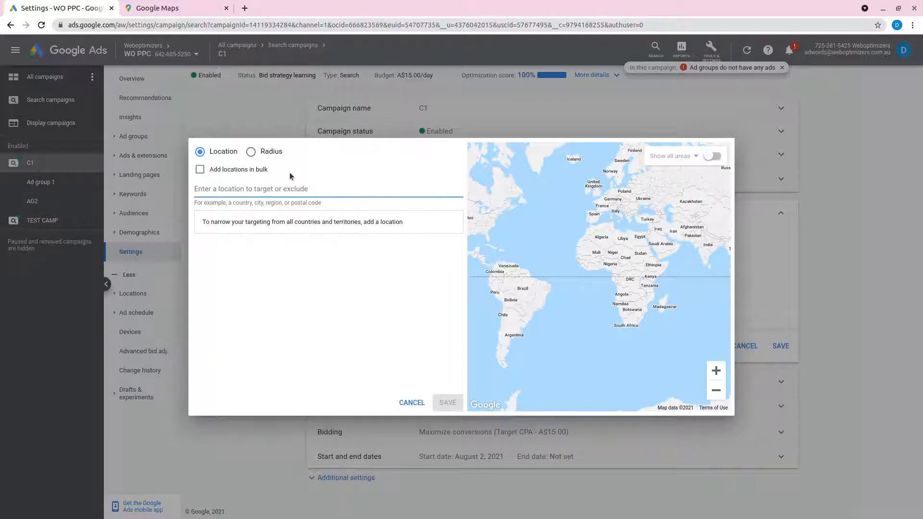
text(brighton)
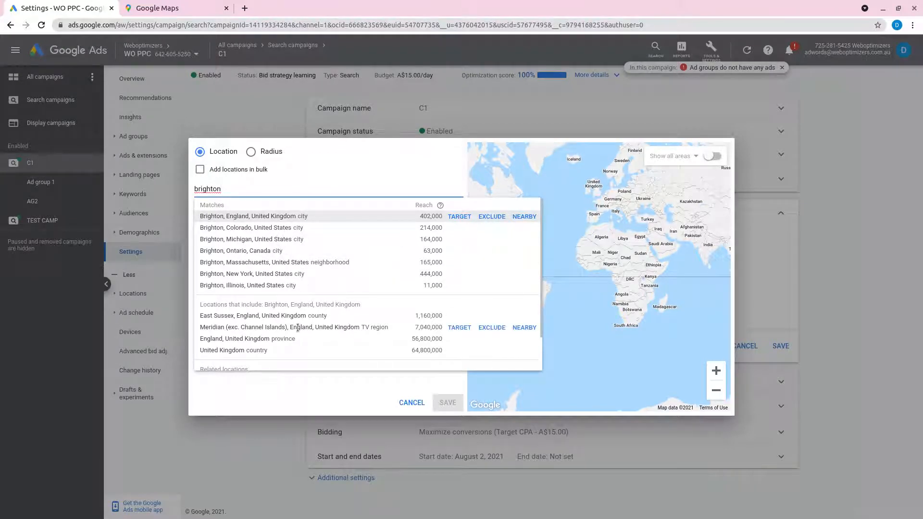
scroll(298, 329, down, 2)
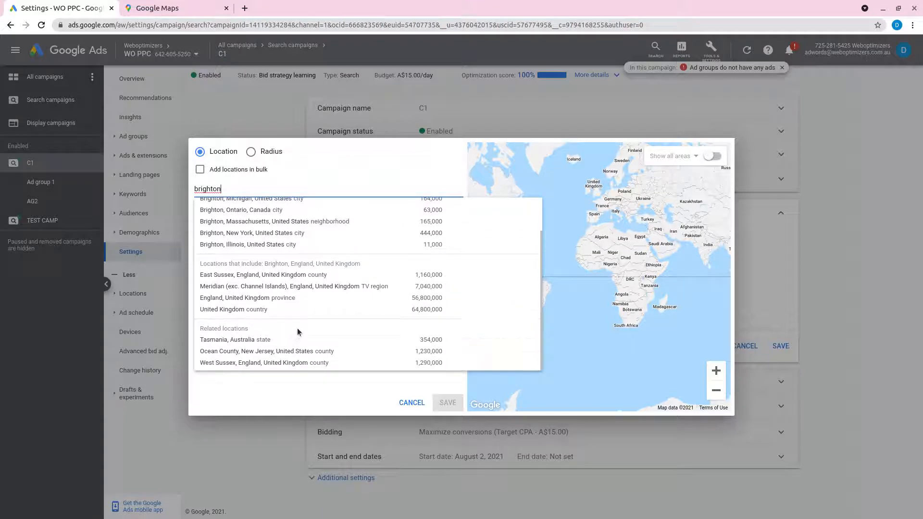
scroll(291, 307, up, 2)
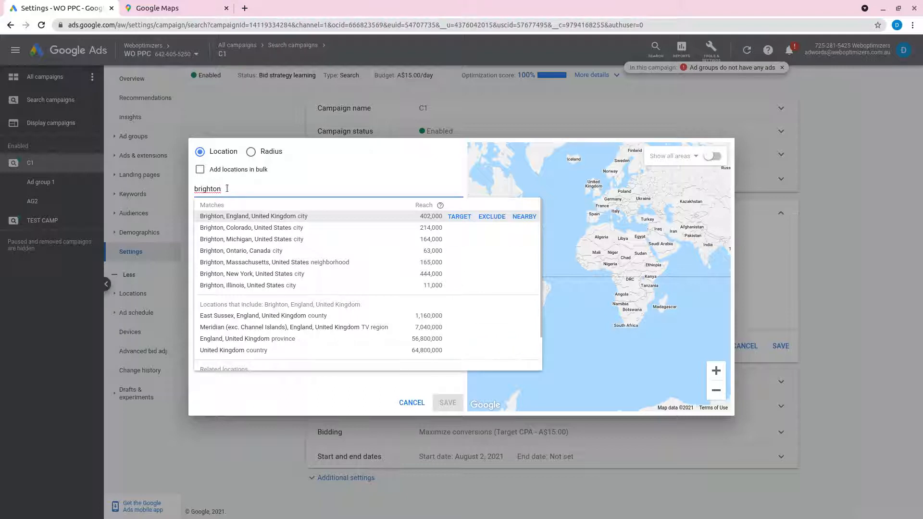
drag(226, 189, 191, 191)
key(BackSpace)
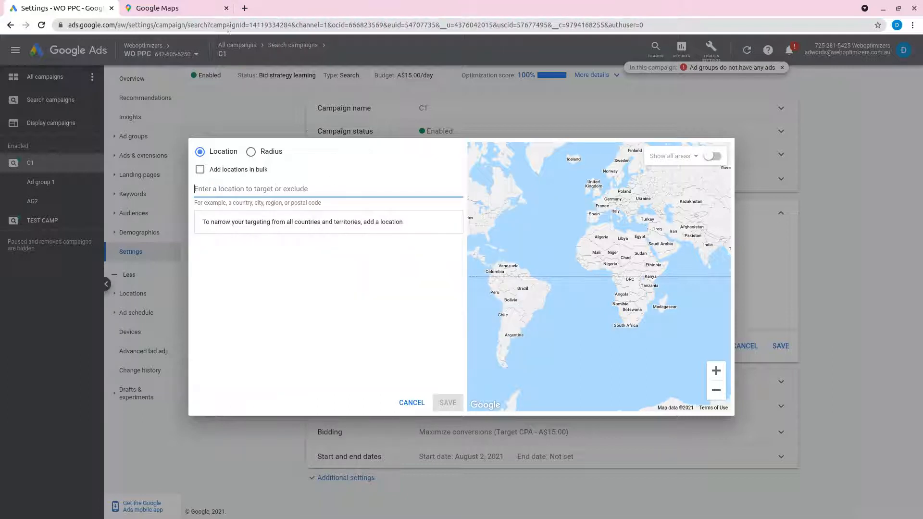
Step: Search the web in a new browser tab for "brighton post code"
click(245, 8)
text(bright)
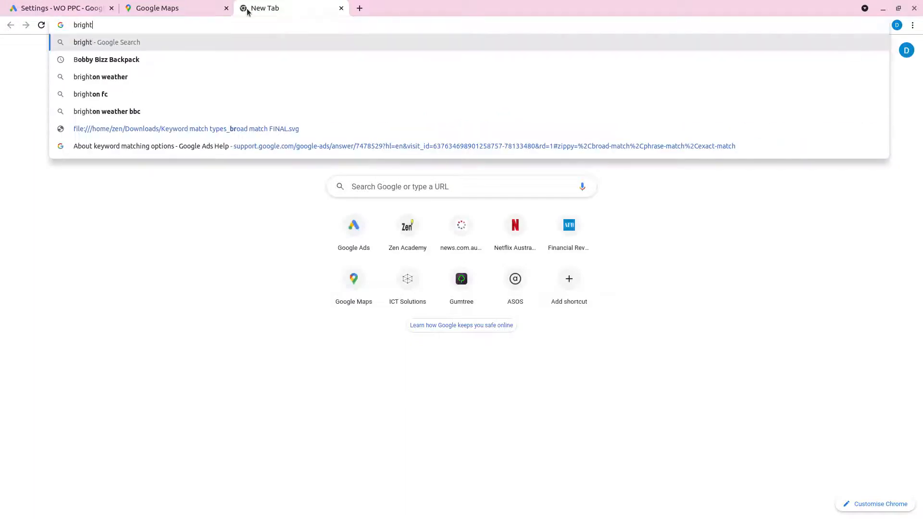
text(on post code)
key(Return)
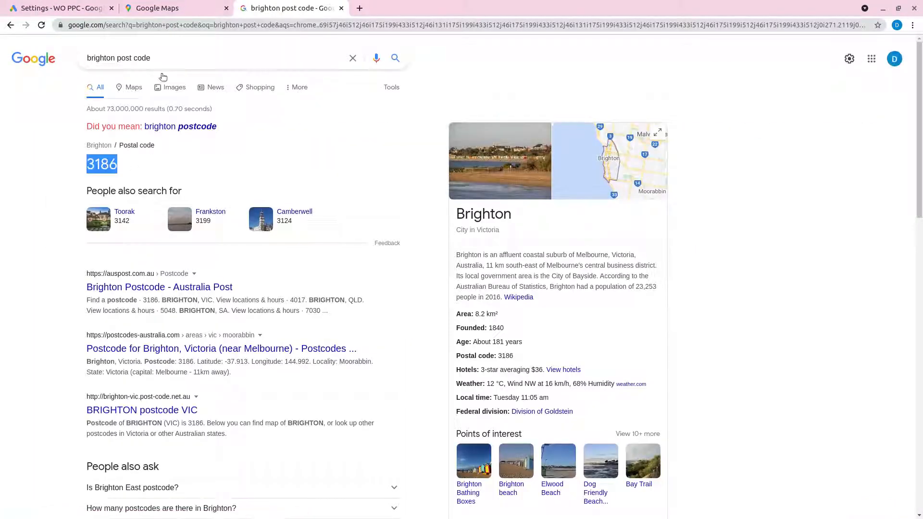
Step: Return to Google Ads and target the postal code 3186, Victoria, Australia
click(94, 8)
text(3186)
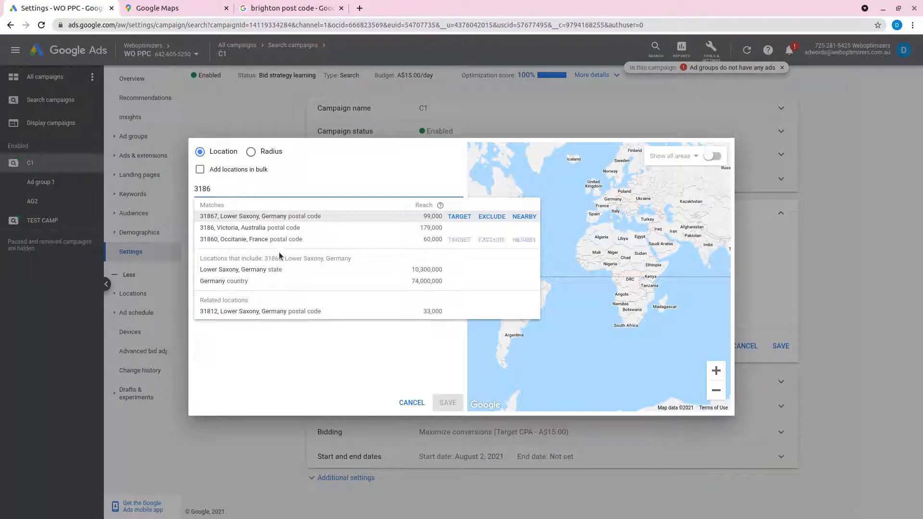
mouse_move(202, 225)
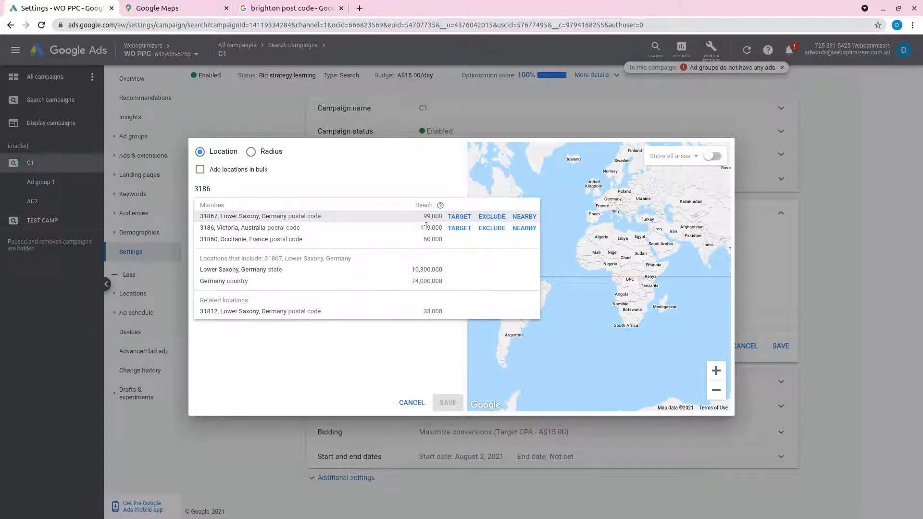
click(443, 228)
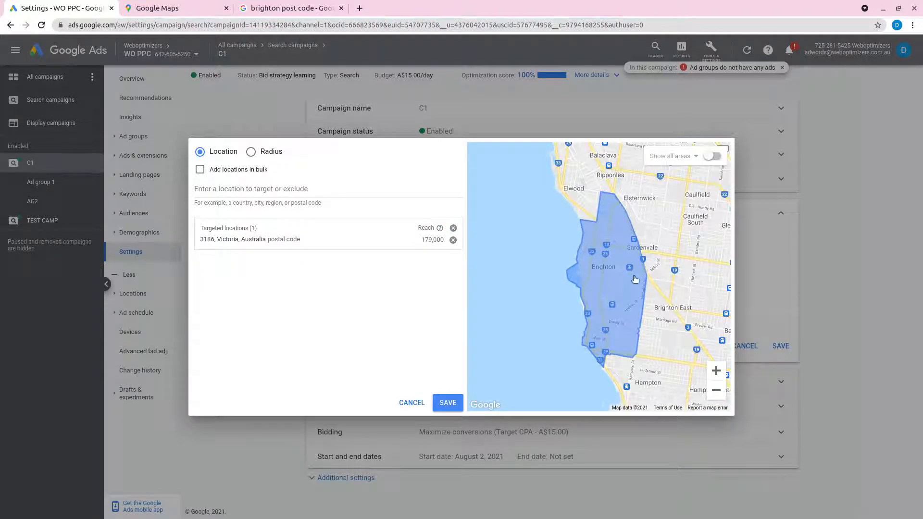
drag(689, 282, 633, 282)
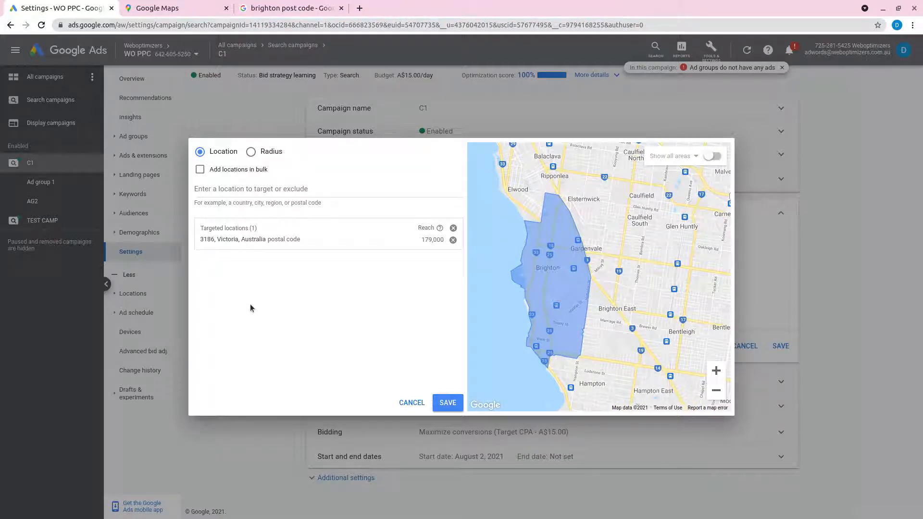
Step: Find "elsternwick" in the location search and add the postal code 3185, Victoria, Australia as a target
click(239, 189)
text(e)
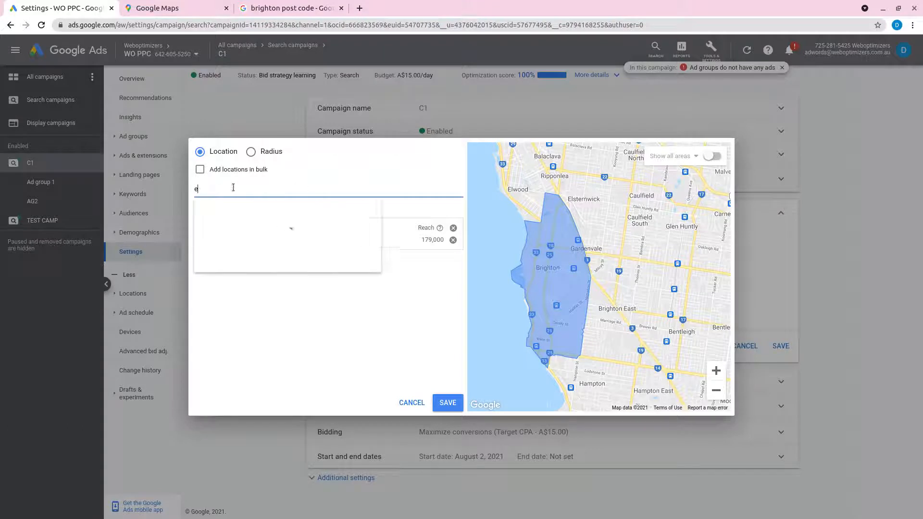
text(lsternwick)
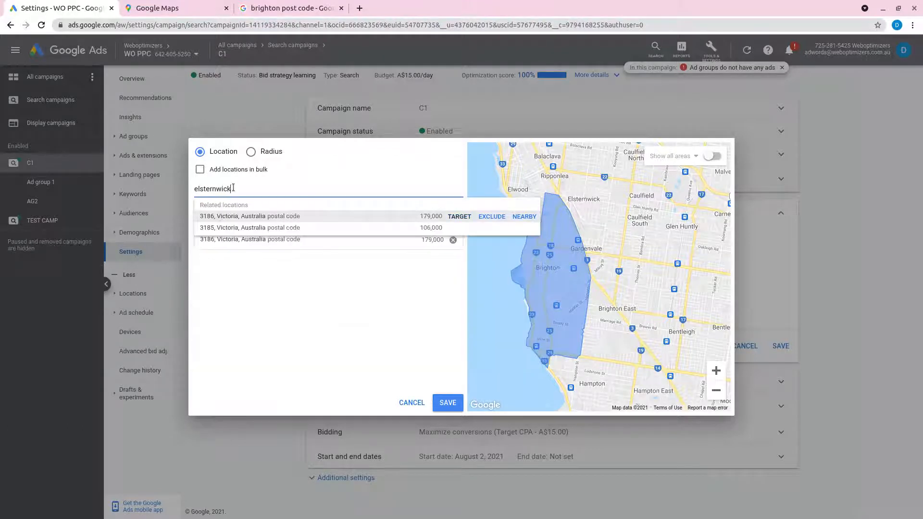
mouse_move(226, 227)
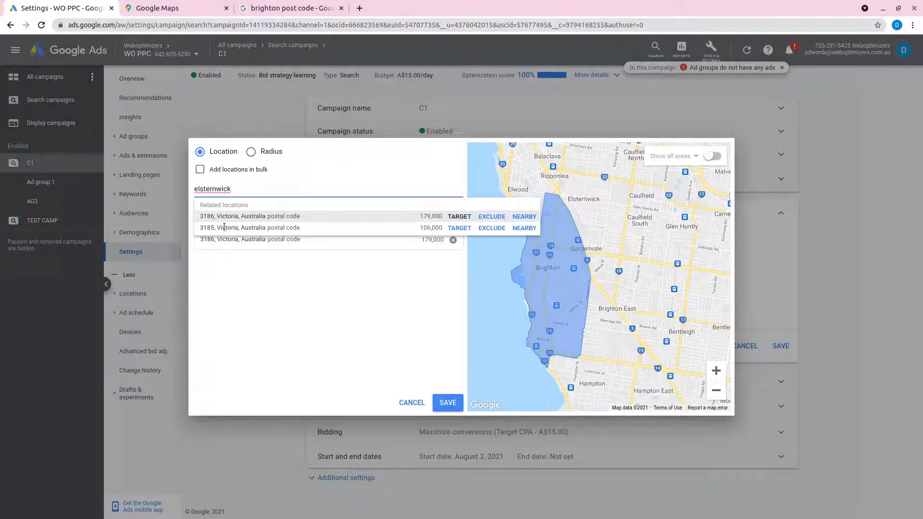
click(459, 228)
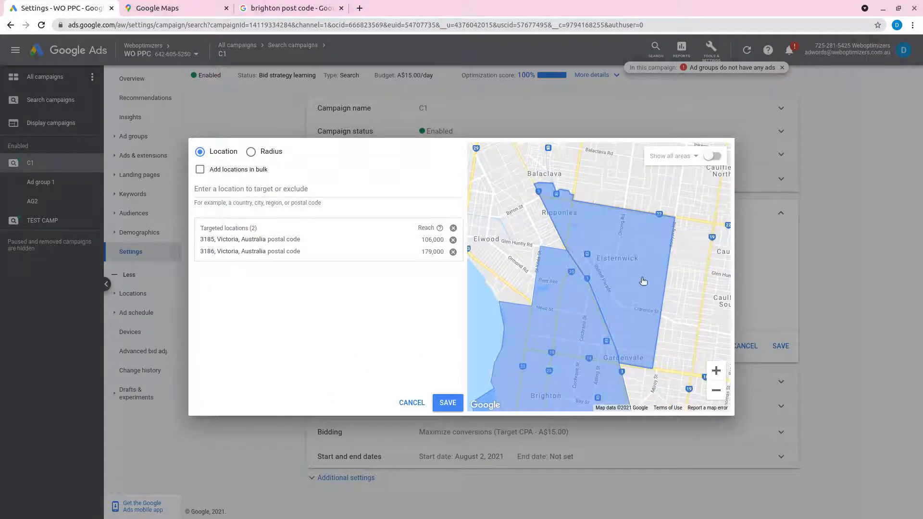
Step: Check the area the two postal codes cover on the map and remove all targeted locations
scroll(601, 302, down, 2)
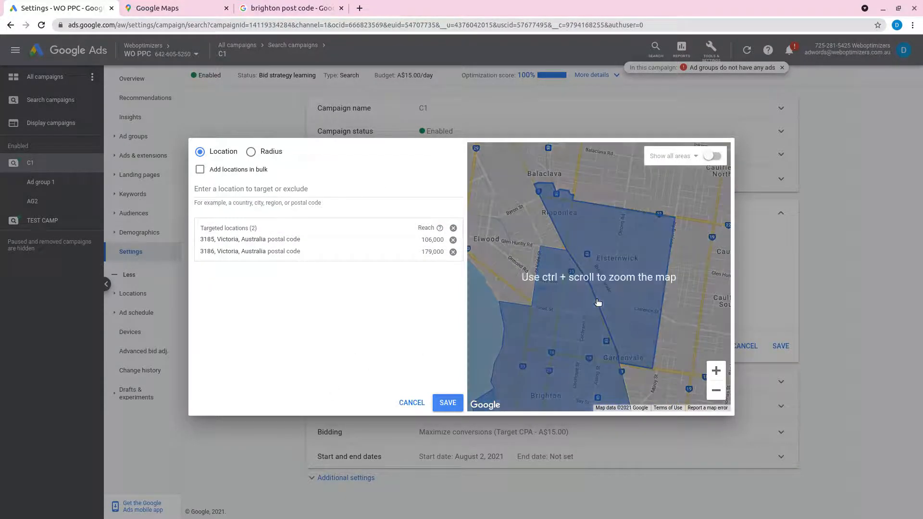
click(716, 390)
click(716, 391)
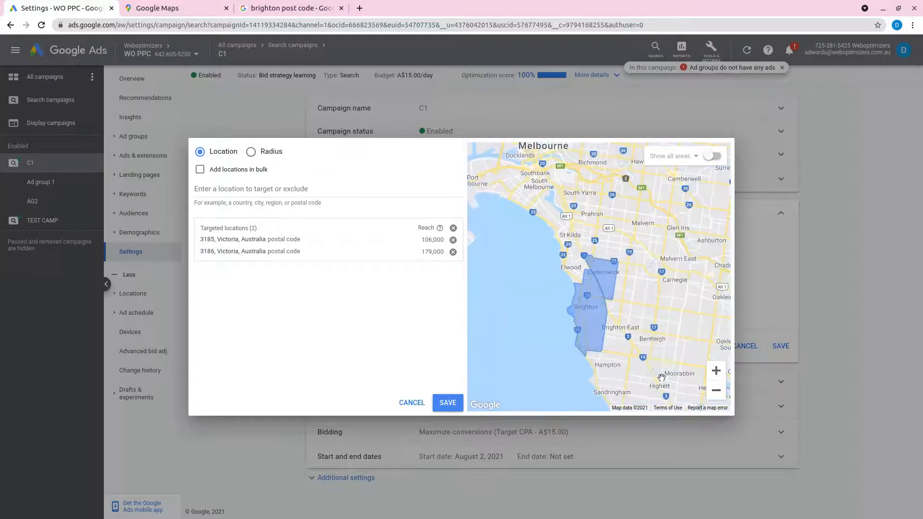
click(454, 229)
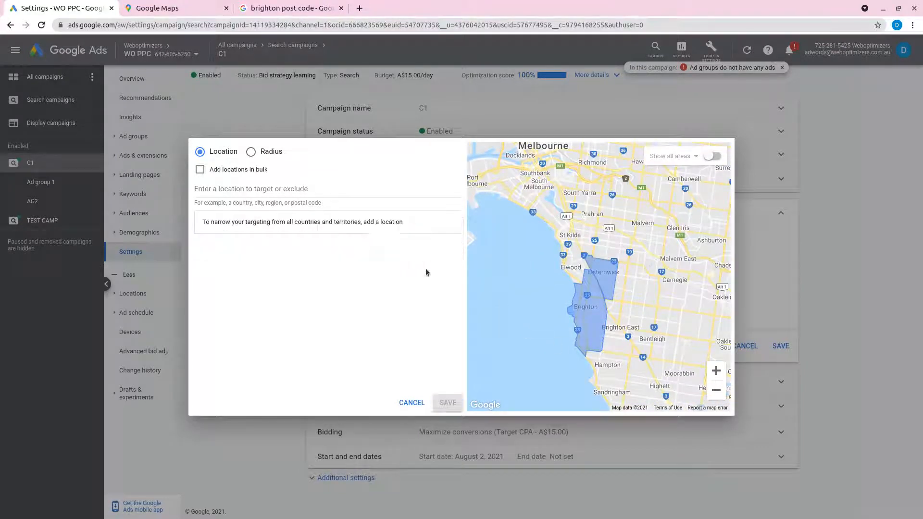
Step: Switch to radius targeting and target a 20 mi radius around Brighton VIC
click(251, 152)
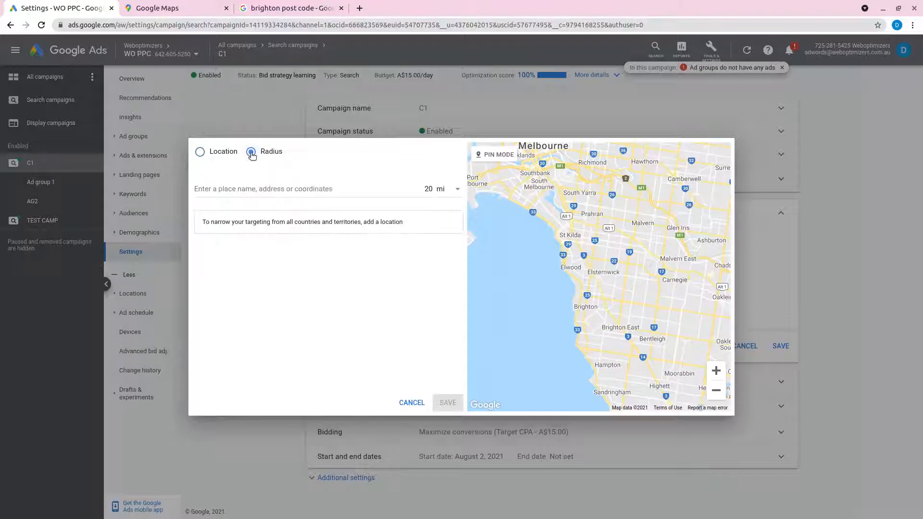
click(250, 187)
click(281, 194)
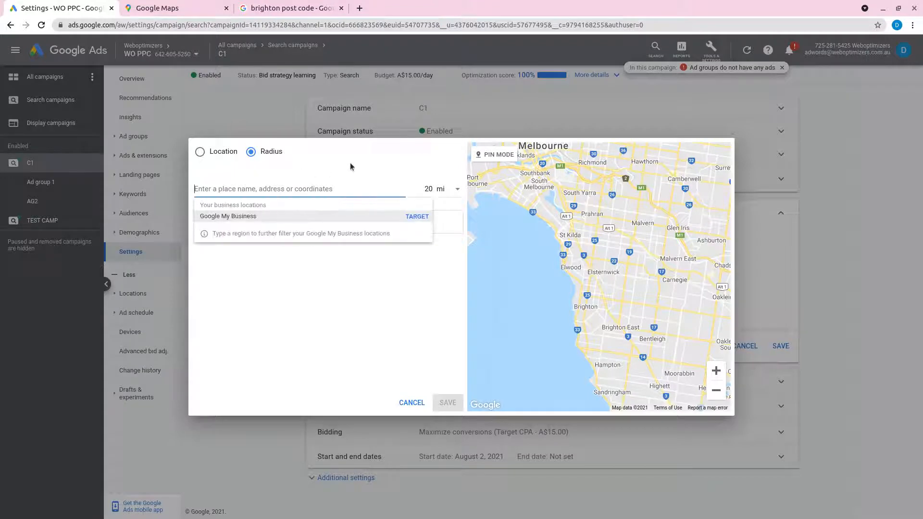
text(brighton)
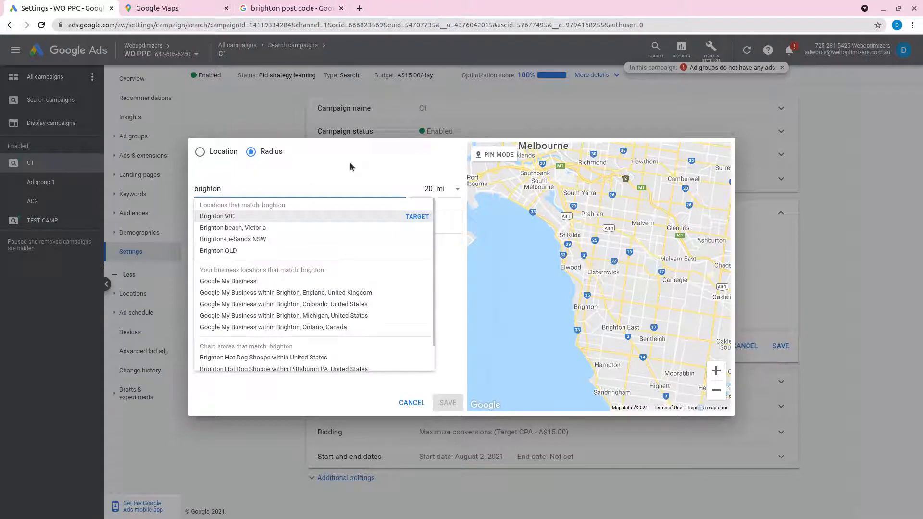
click(217, 215)
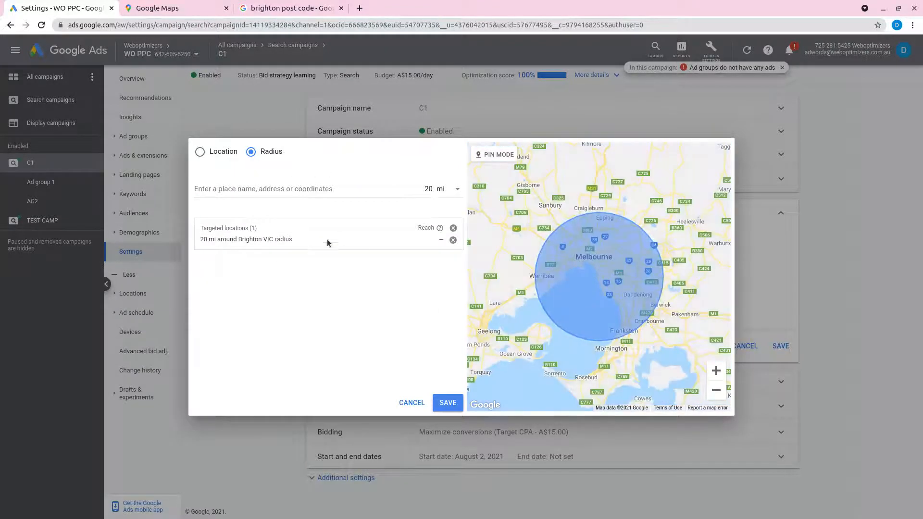
Step: Set the radius to 7 km and add a target around Brighton VIC with it
click(450, 189)
click(386, 317)
scroll(695, 326, down, 2)
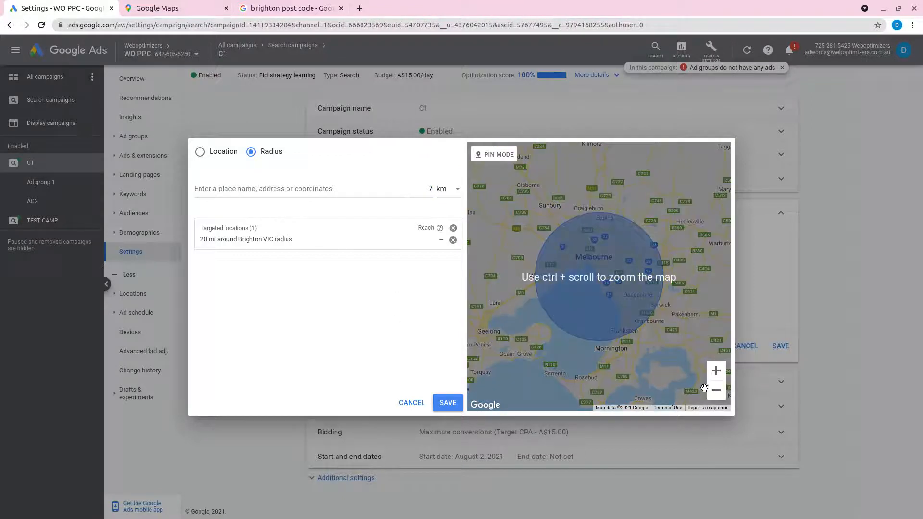
click(717, 394)
click(716, 375)
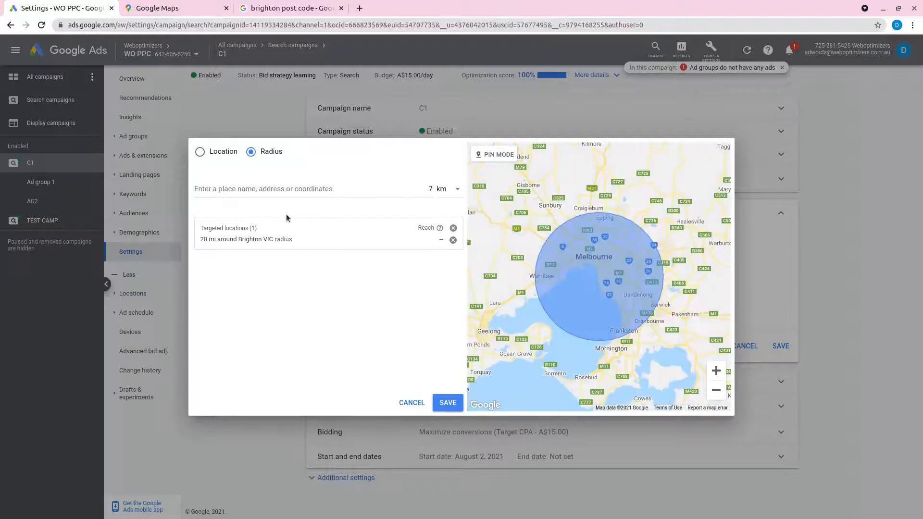
click(288, 187)
text(brighton)
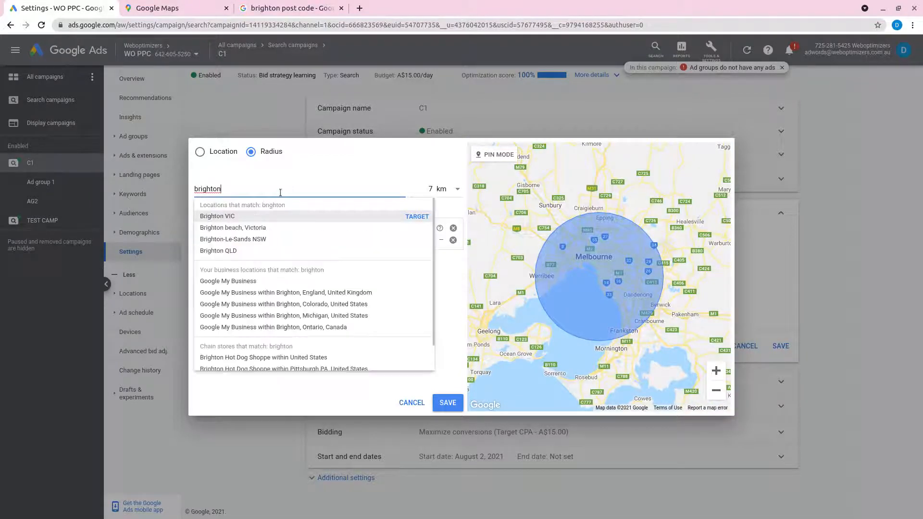
click(415, 216)
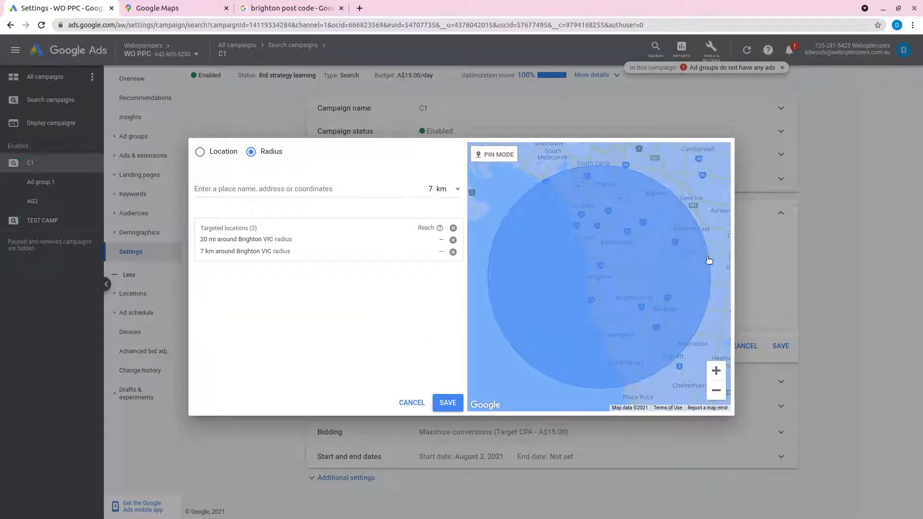
Step: Remove the 20 mi radius around Brighton VIC from the targeted locations, keeping only the 7 km radius
click(715, 392)
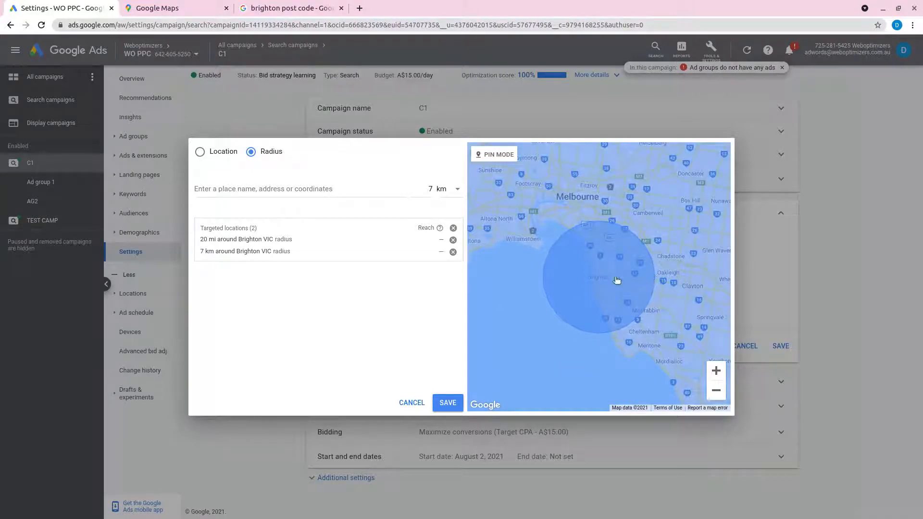
click(453, 240)
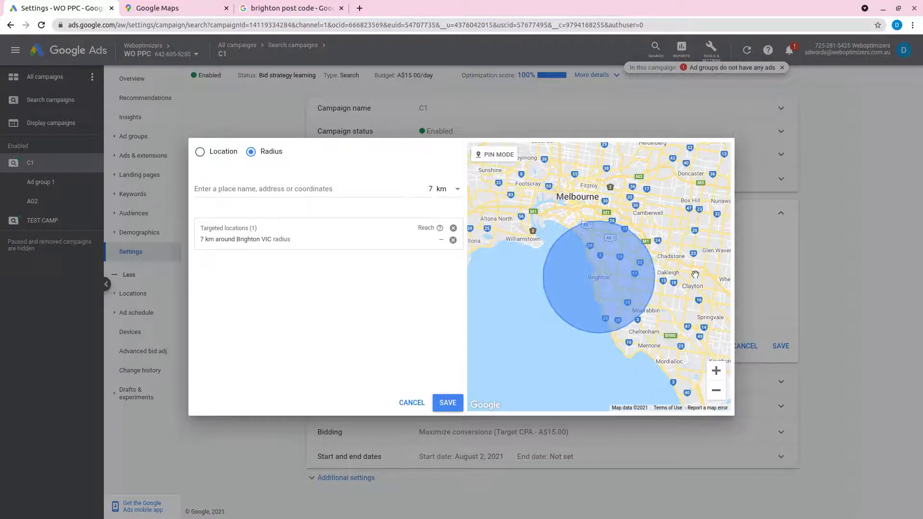
scroll(693, 273, up, 1)
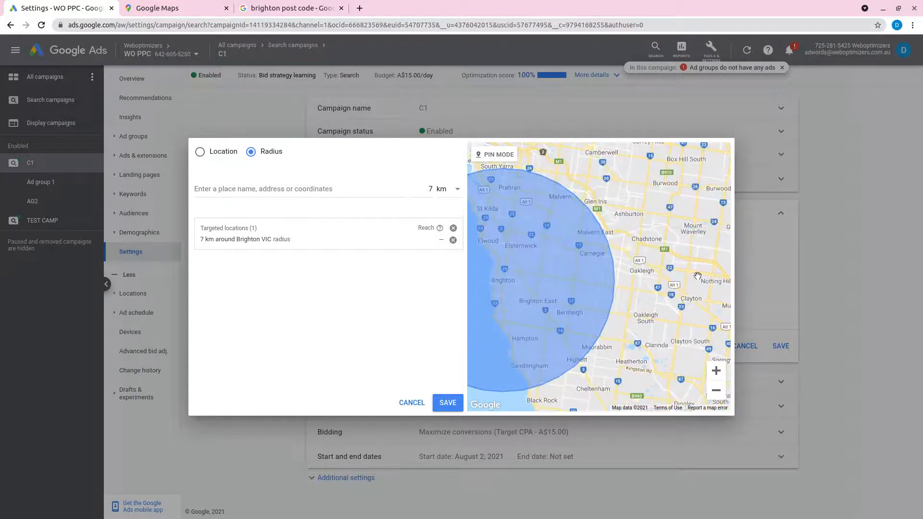
drag(696, 281, 748, 284)
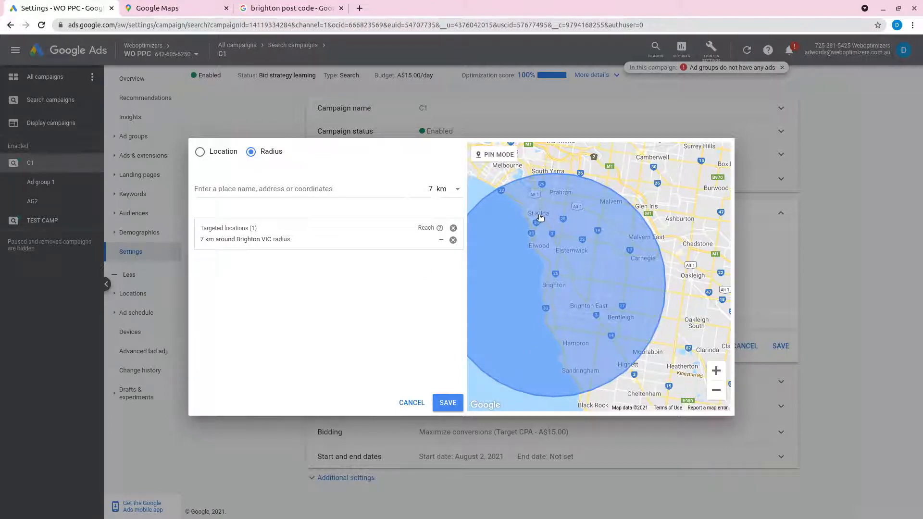
Step: Switch back to targeting by location, find "st kilda" and exclude the St Kilda, Victoria, Australia neighborhood
click(223, 153)
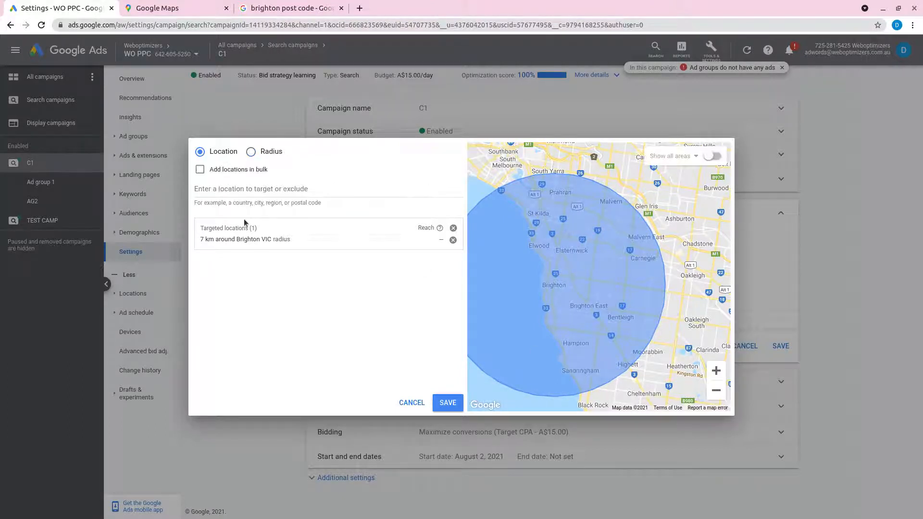
click(241, 189)
text(st kilda)
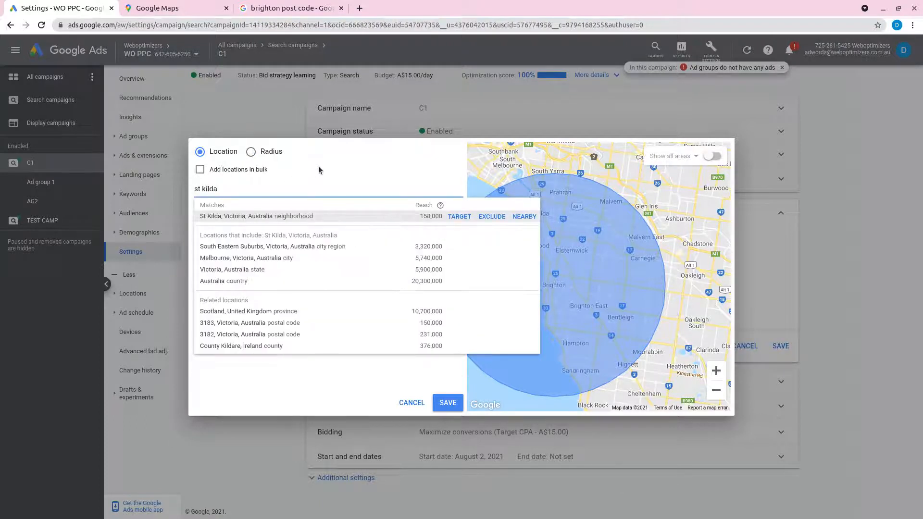
click(490, 217)
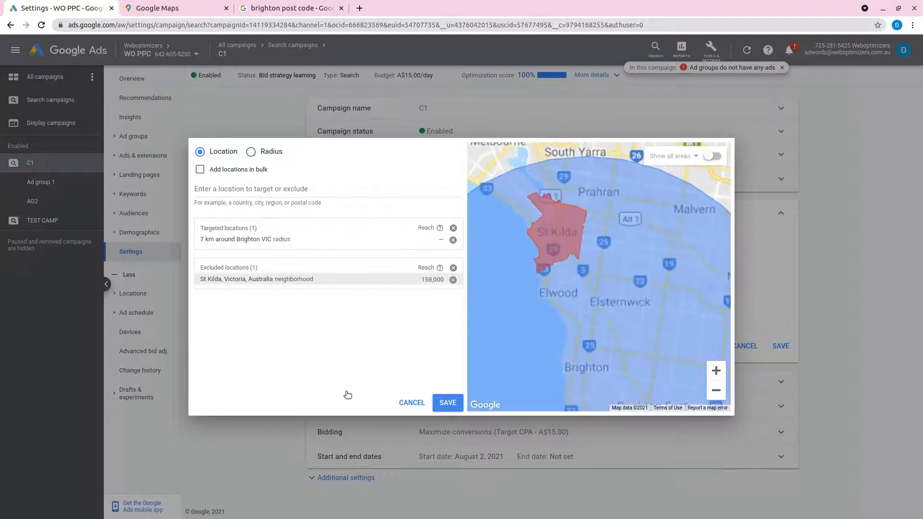
scroll(639, 343, down, 2)
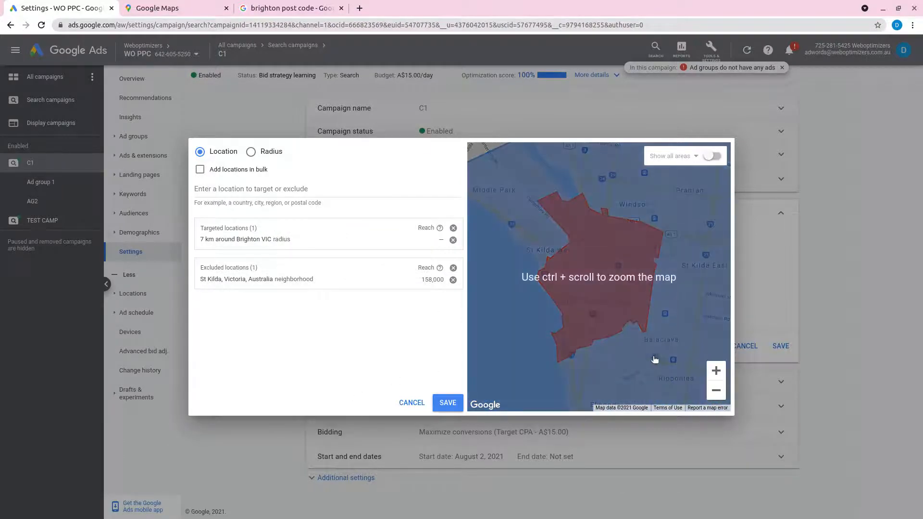
click(715, 391)
click(716, 390)
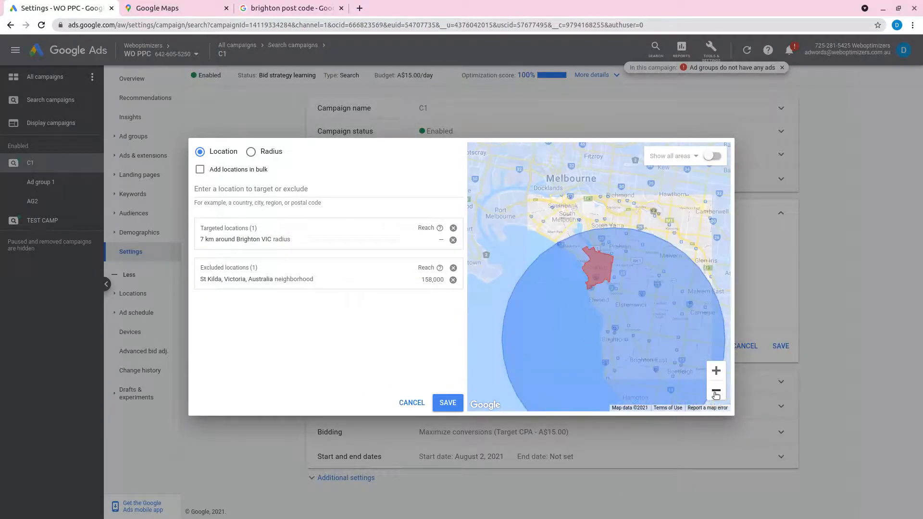
Step: Try to find "st kilda east" in the location search
click(238, 190)
text(s)
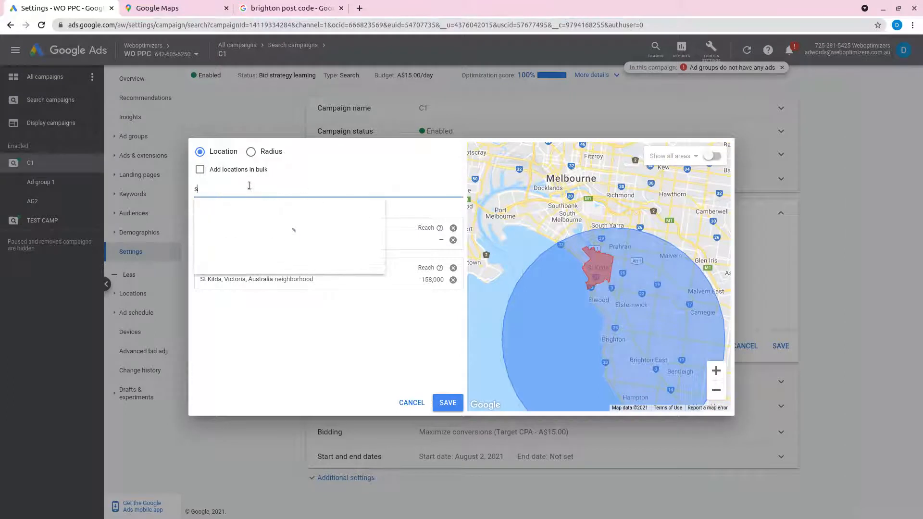
text(t kilda east)
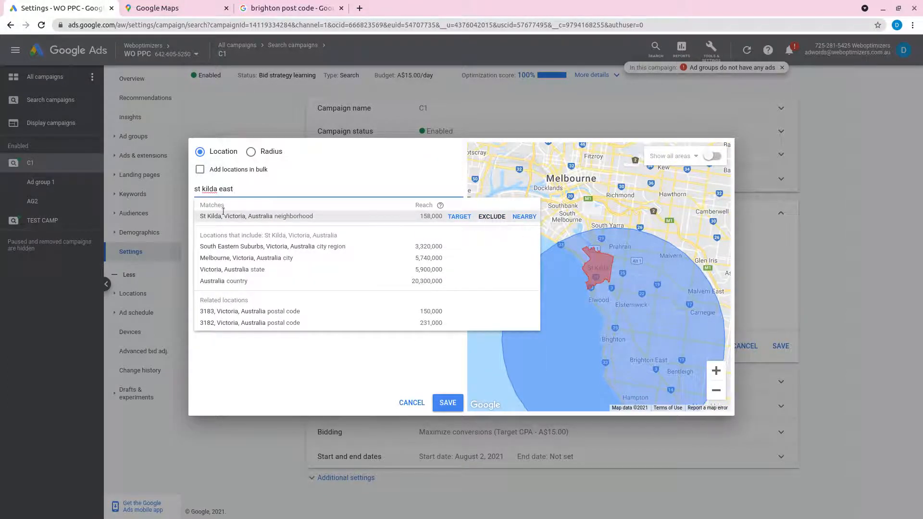
Step: Search the locations for "prahran" instead and exclude the Prahran, Victoria, Australia neighborhood
drag(236, 188, 195, 186)
text(prarhan)
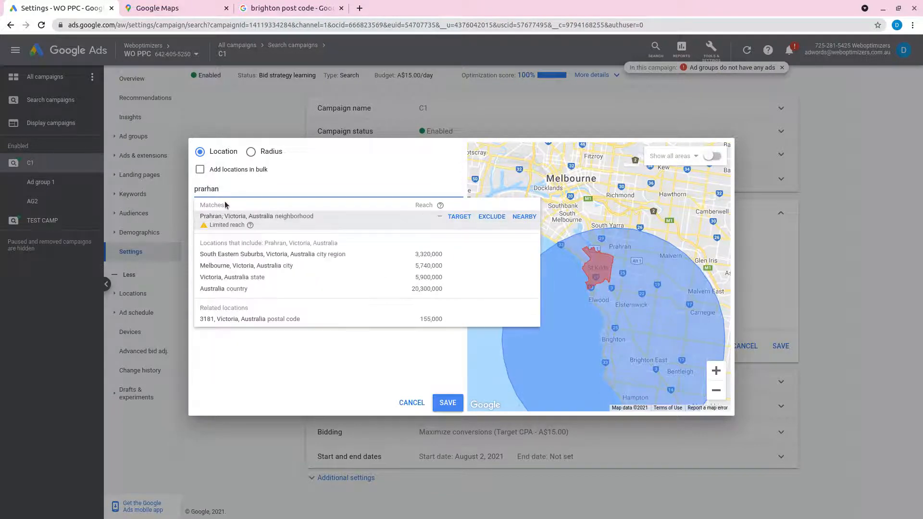
key(BackSpace)
key(BackSpace)
key(BackSpace)
key(BackSpace)
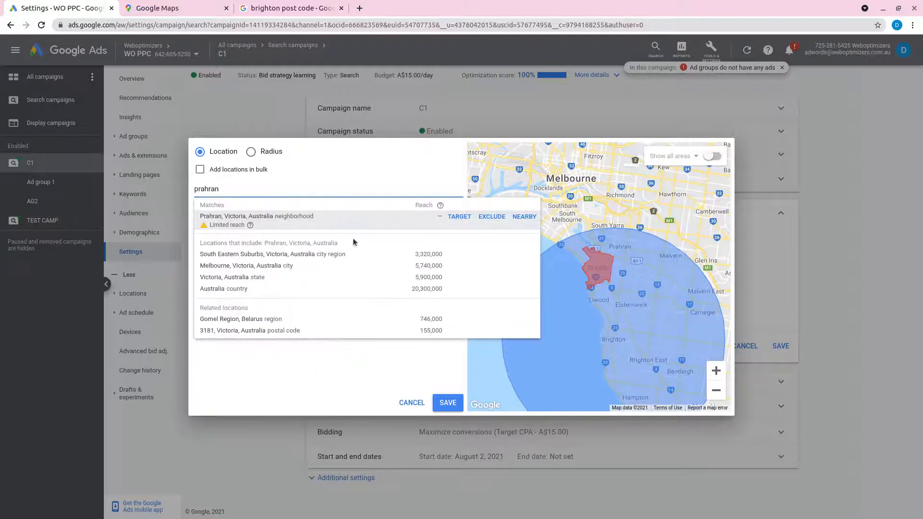
click(493, 217)
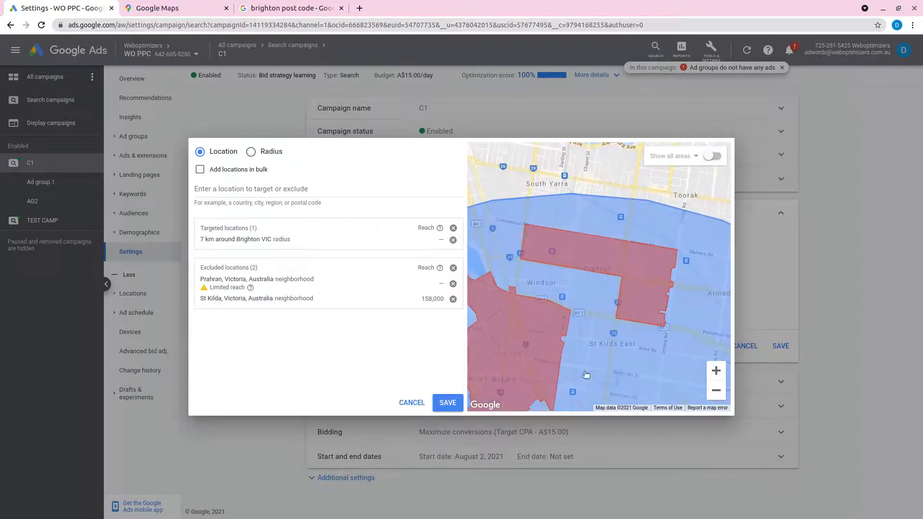
Step: Check the targeted and excluded areas on the map, and save the location selection and the campaign's Locations setting
scroll(633, 358, down, 2)
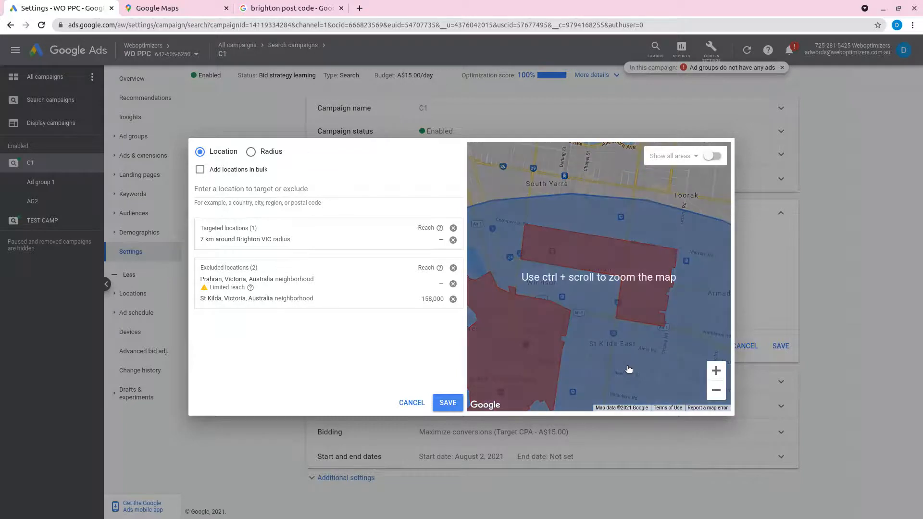
click(716, 391)
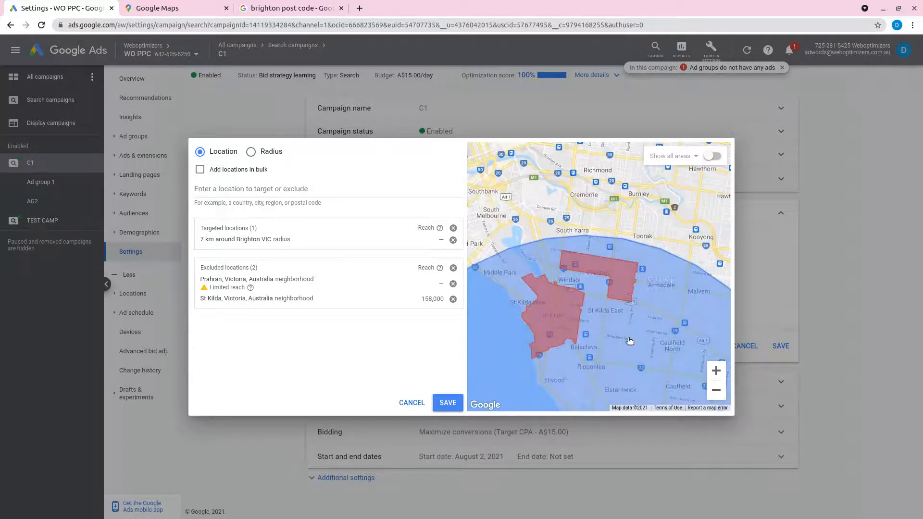
drag(629, 341, 599, 255)
drag(691, 307, 644, 272)
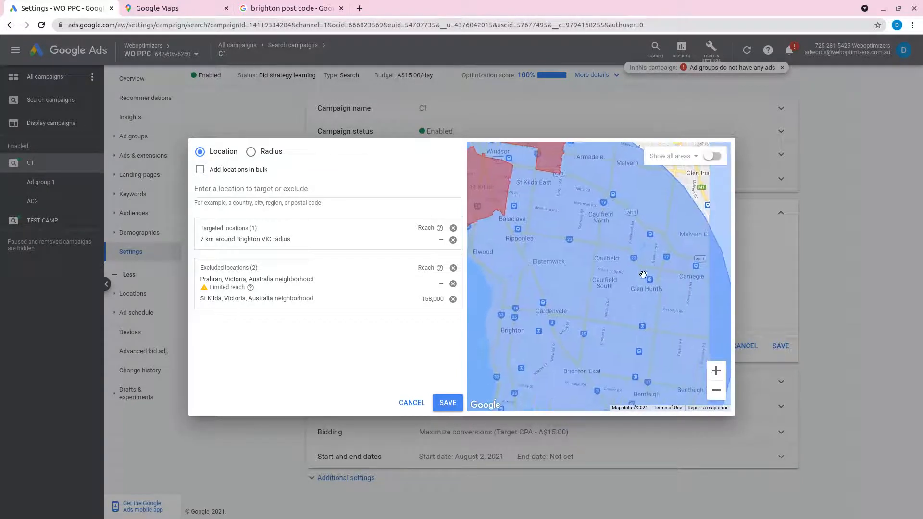
drag(643, 335, 649, 241)
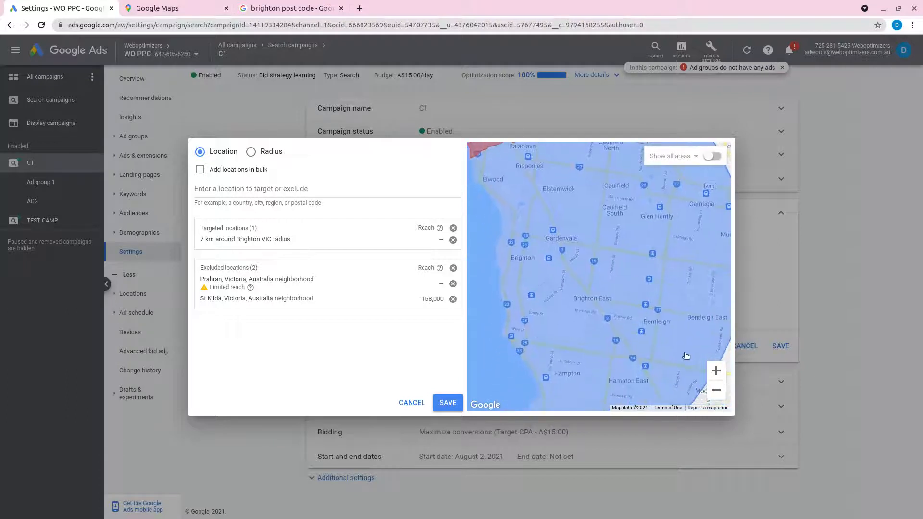
click(716, 390)
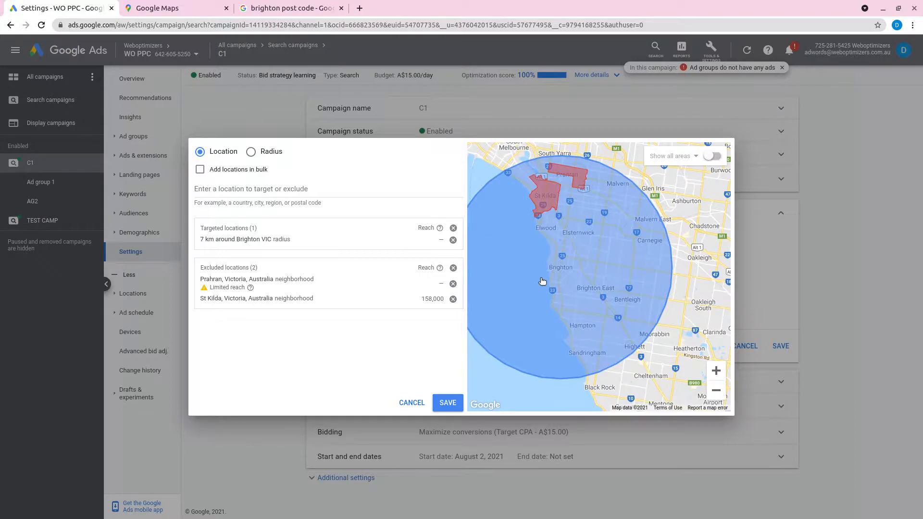
click(447, 403)
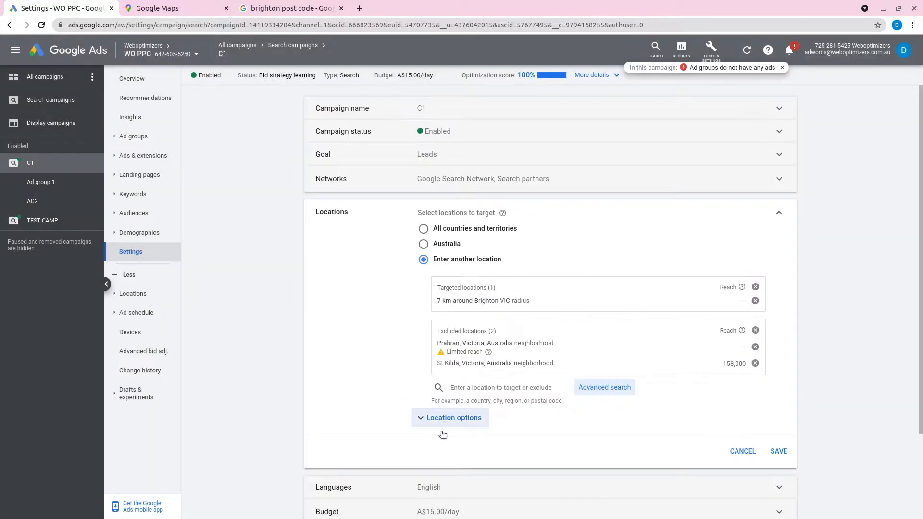
click(774, 452)
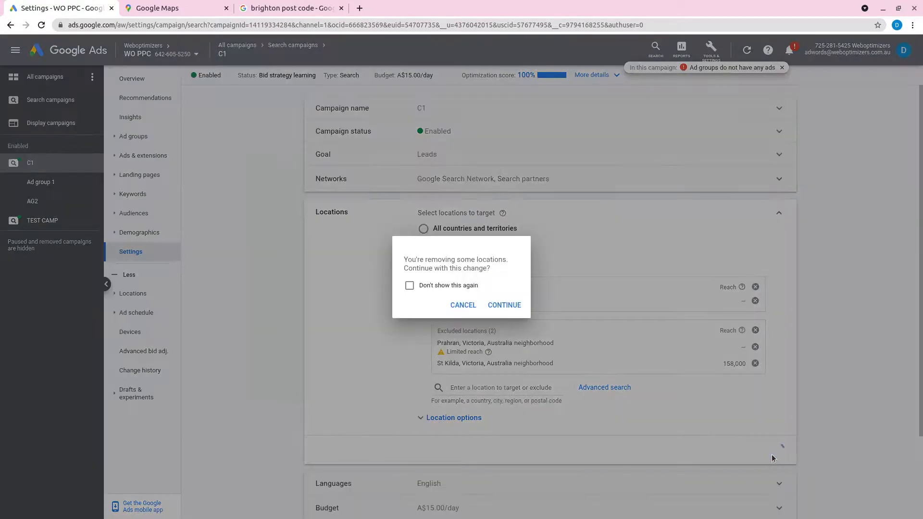